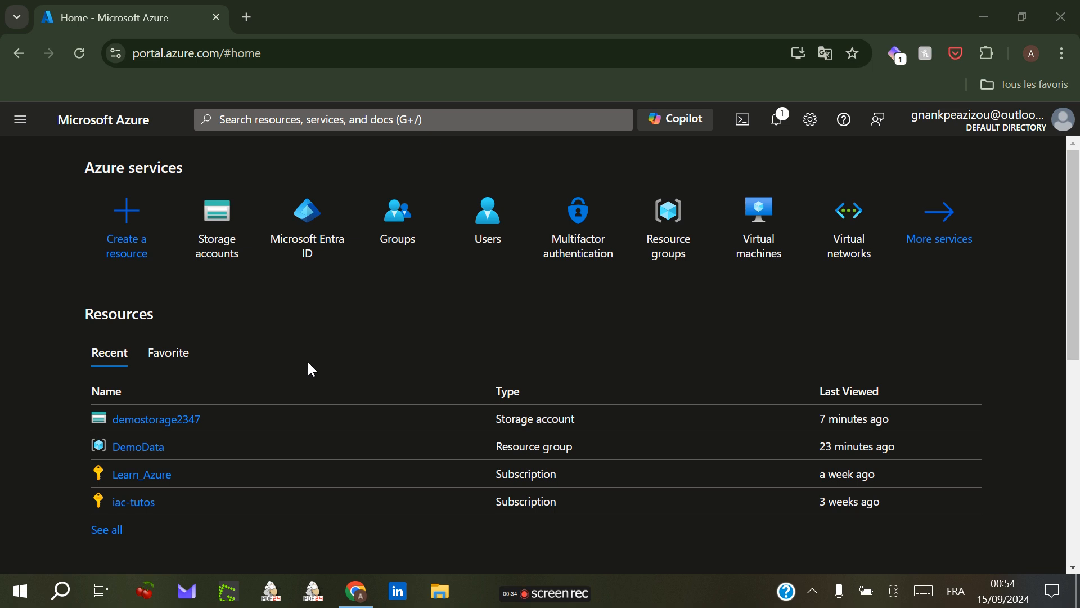
Open the Shared access signature page of the demostorage2347 storage account
click(183, 424)
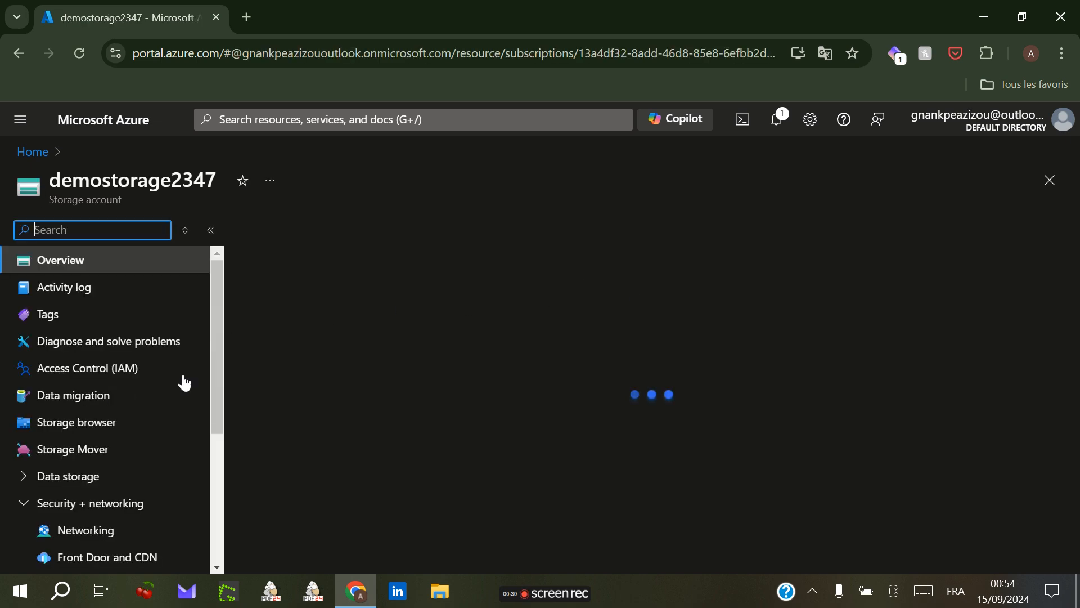
click(21, 510)
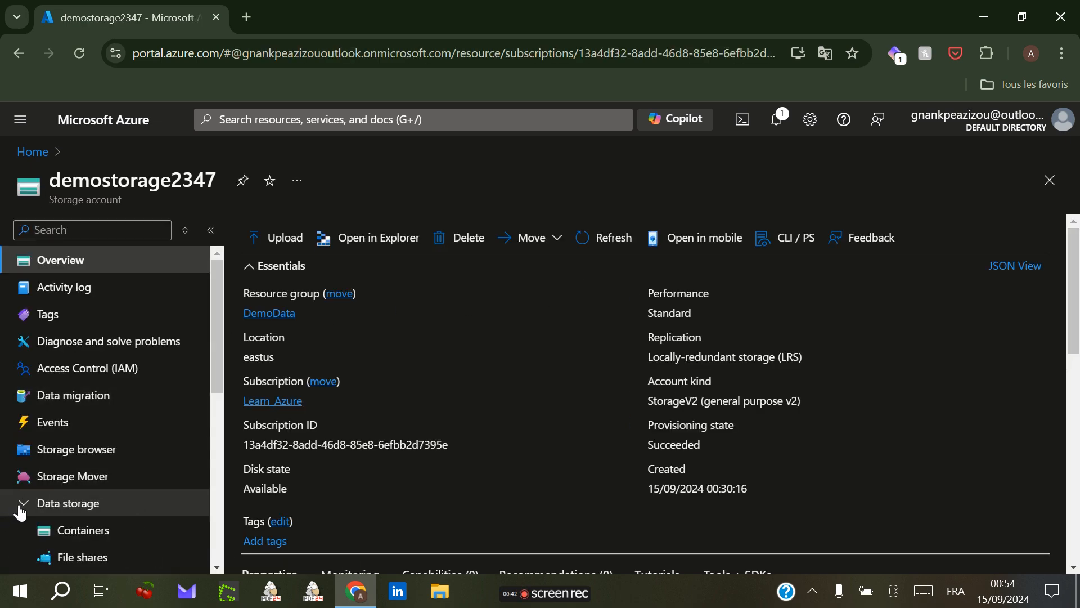
click(21, 511)
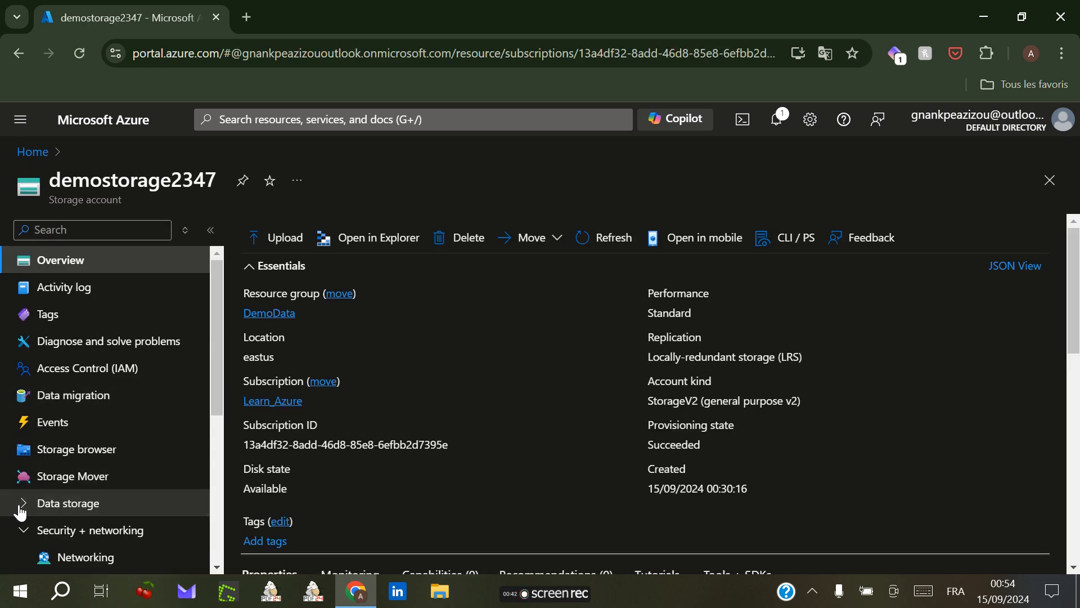
click(23, 542)
drag(219, 366, 208, 465)
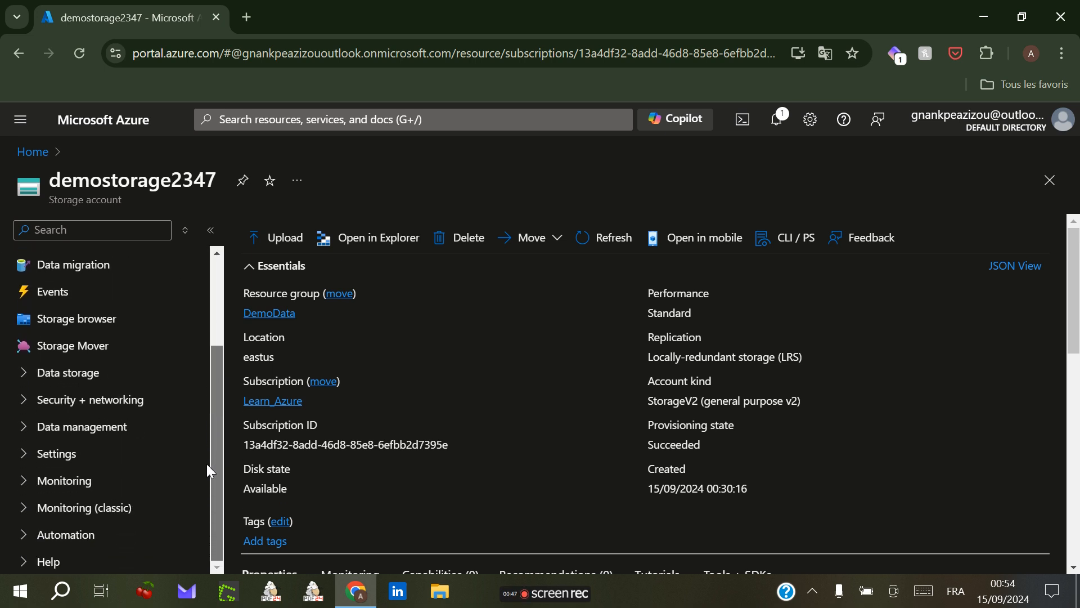
click(25, 405)
drag(210, 377, 207, 417)
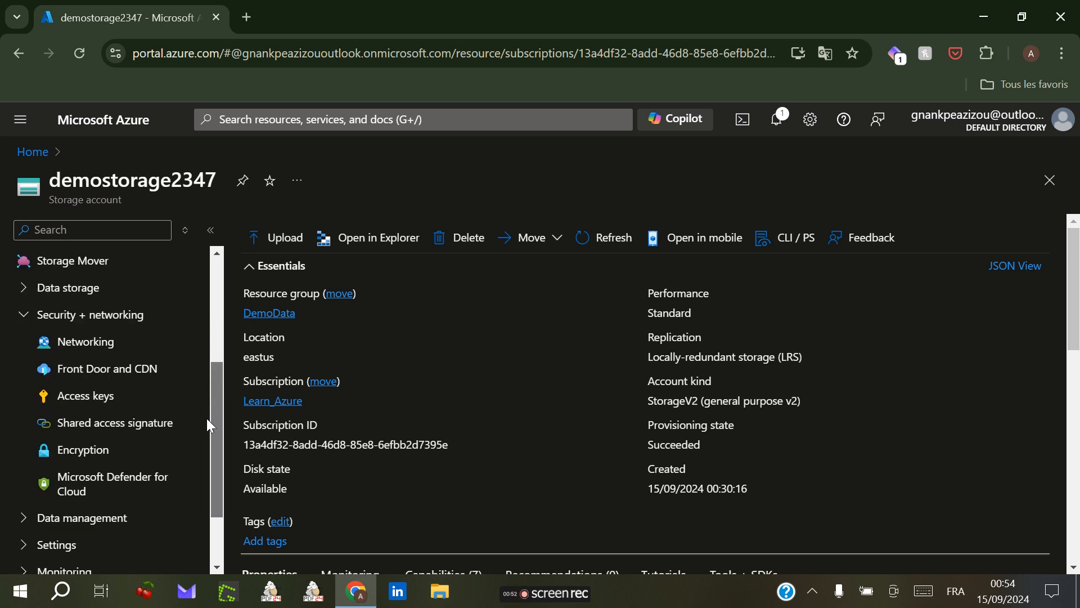
click(116, 430)
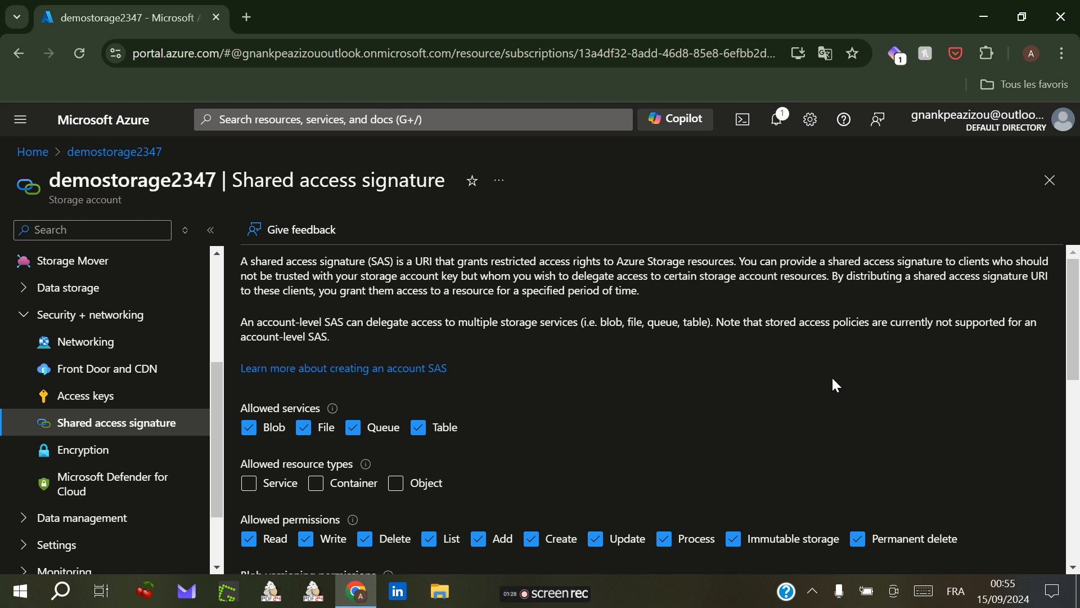
Limit the allowed services to Blob and File by deselecting Queue and Table
drag(1078, 345, 1079, 350)
drag(1078, 345, 1079, 392)
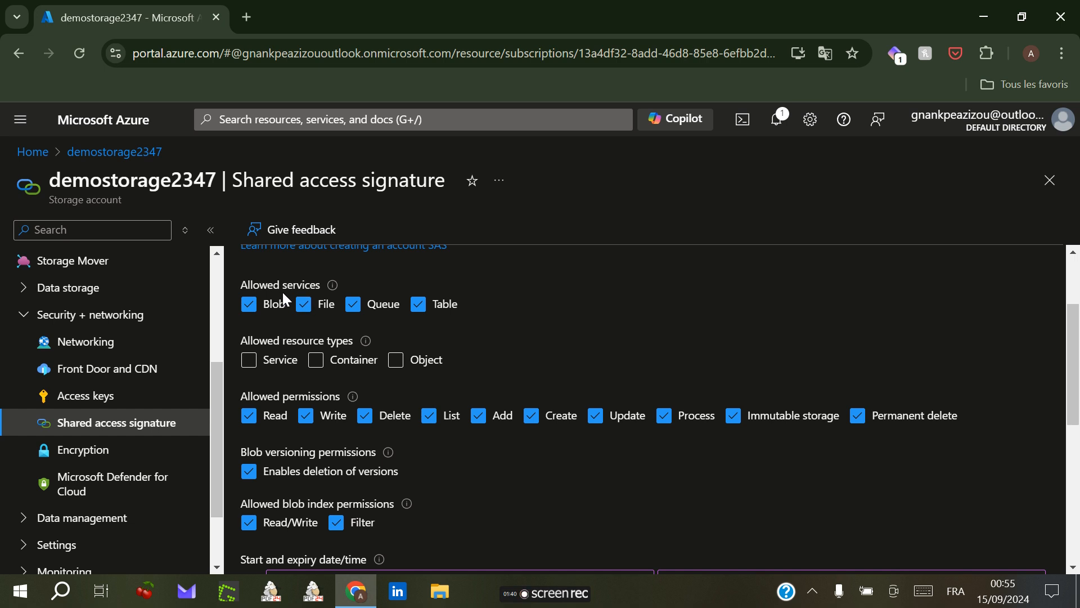
mouse_move(332, 288)
click(361, 313)
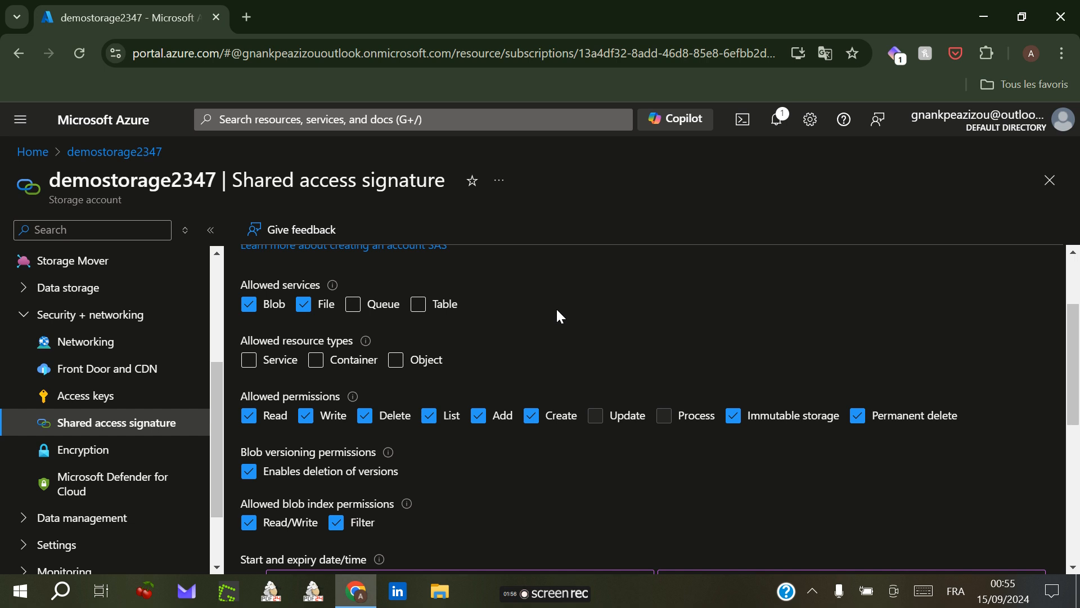
Allow the Service, Container and Object resource types for the shared access signature
scroll(765, 321, down, 1)
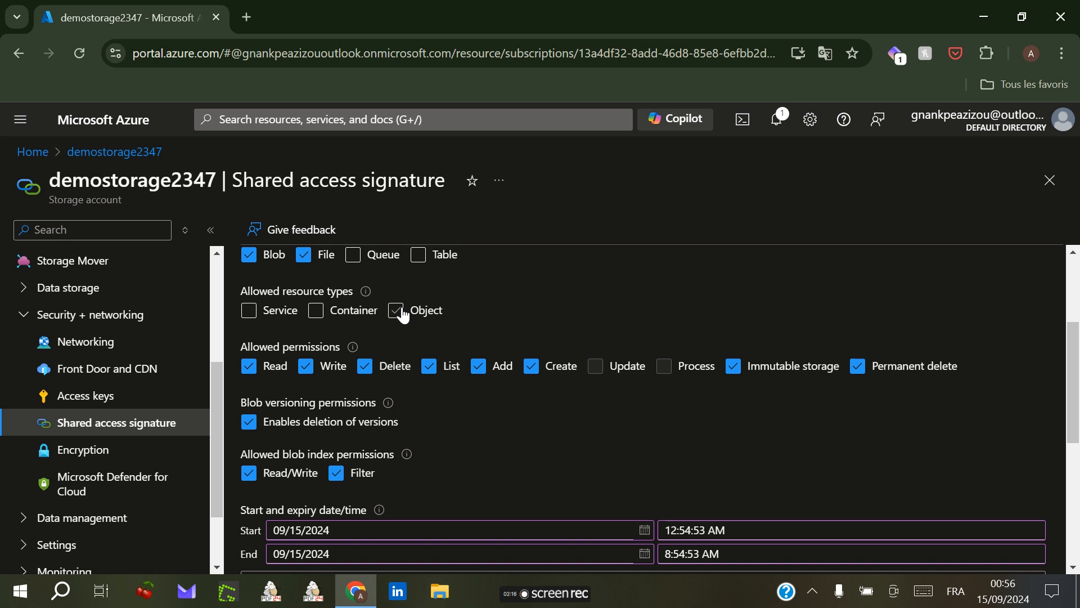
click(252, 318)
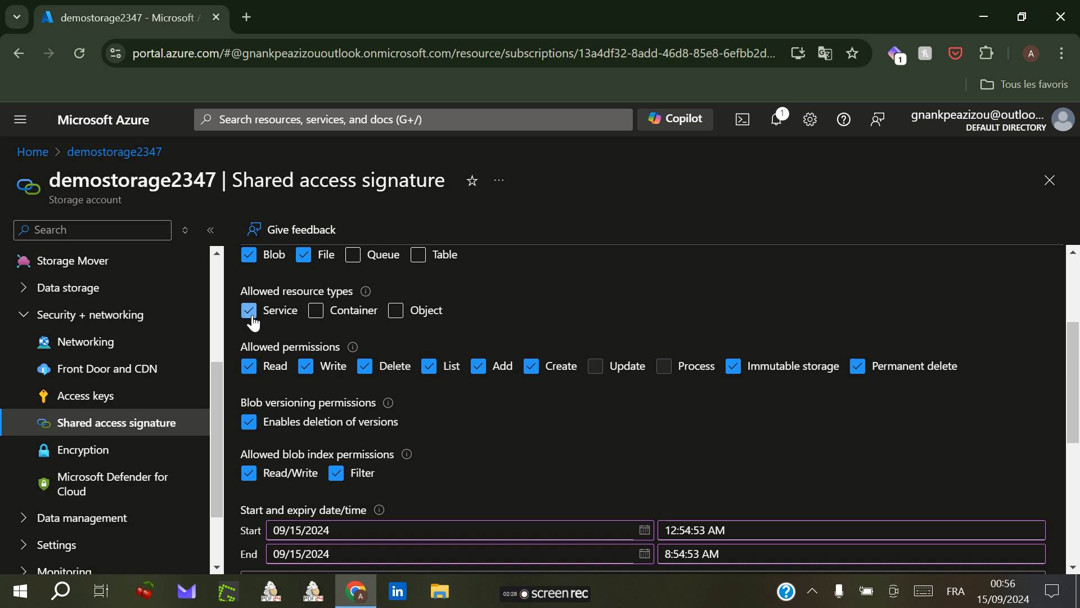
click(313, 315)
click(395, 315)
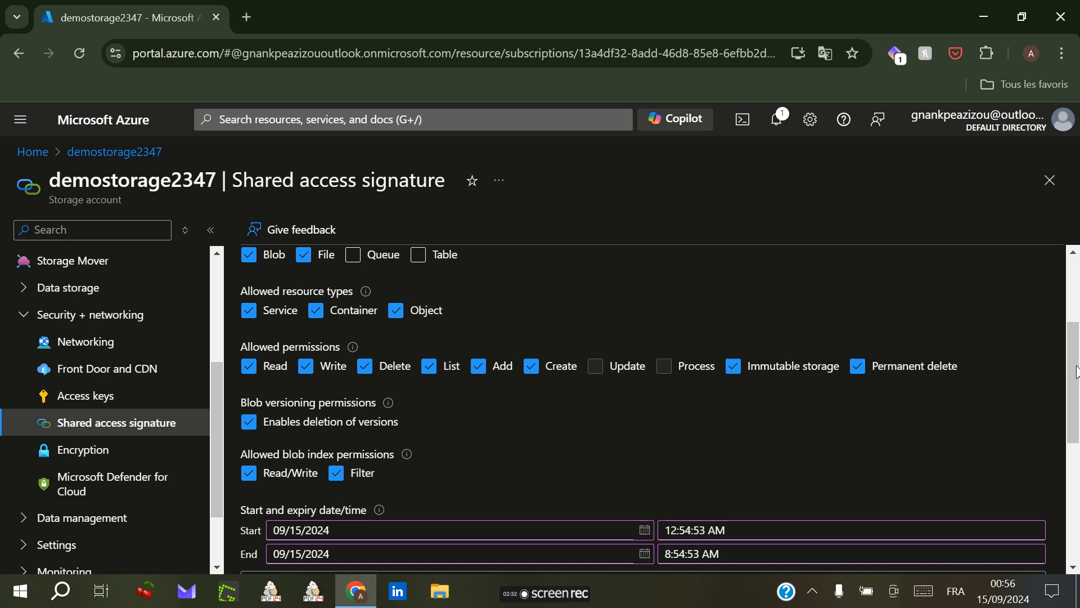
Remove the Write, Delete and Permanent delete permissions from the allowed permissions
scroll(1077, 388, down, 1)
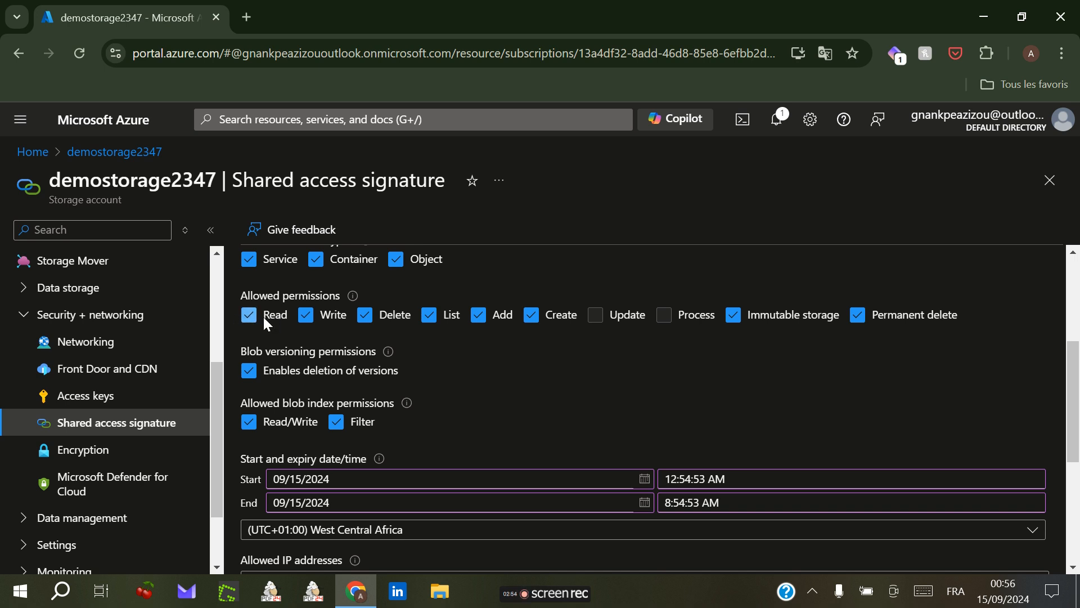
click(363, 317)
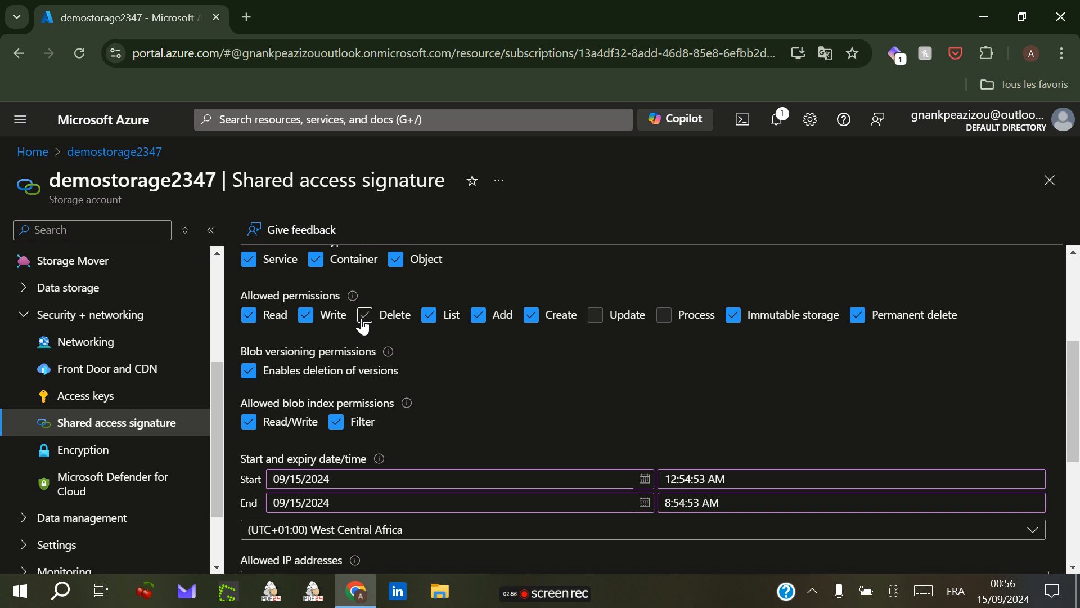
click(307, 316)
click(858, 315)
drag(1078, 393, 1079, 422)
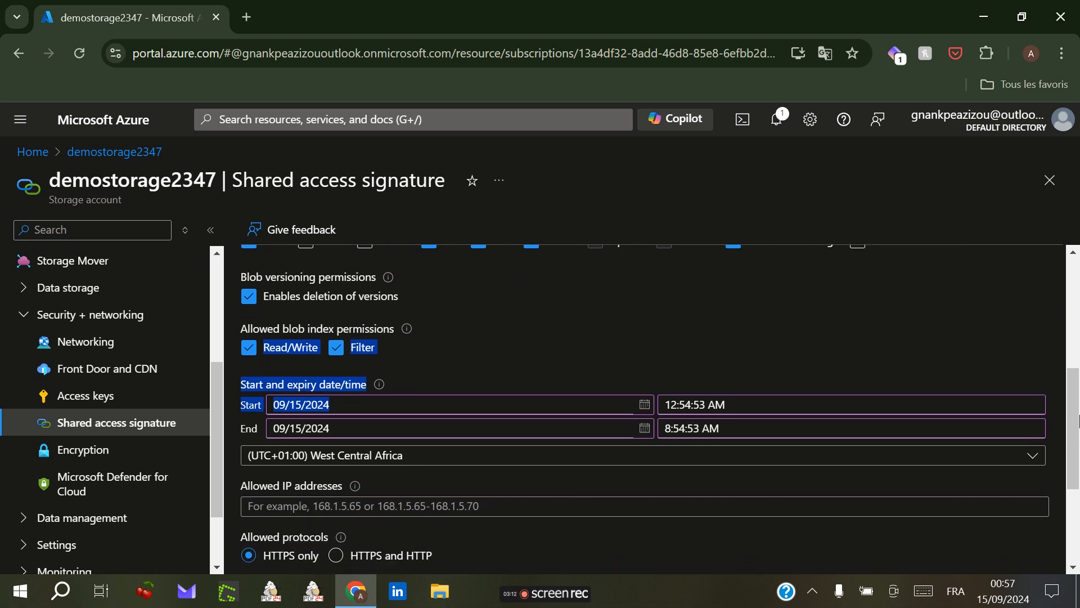
click(514, 333)
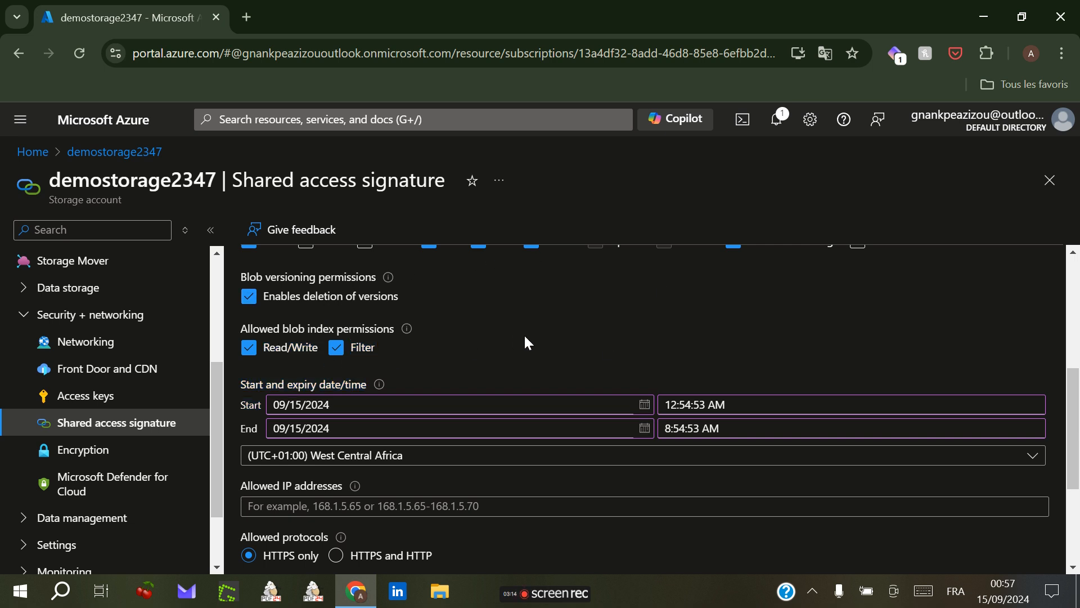
Set the expiry date to 09/16/2024 and the time zone to (UTC+01:00) Amsterdam, Berlin, Bern, Rome, Stockholm, Vienna
drag(1072, 399, 1072, 437)
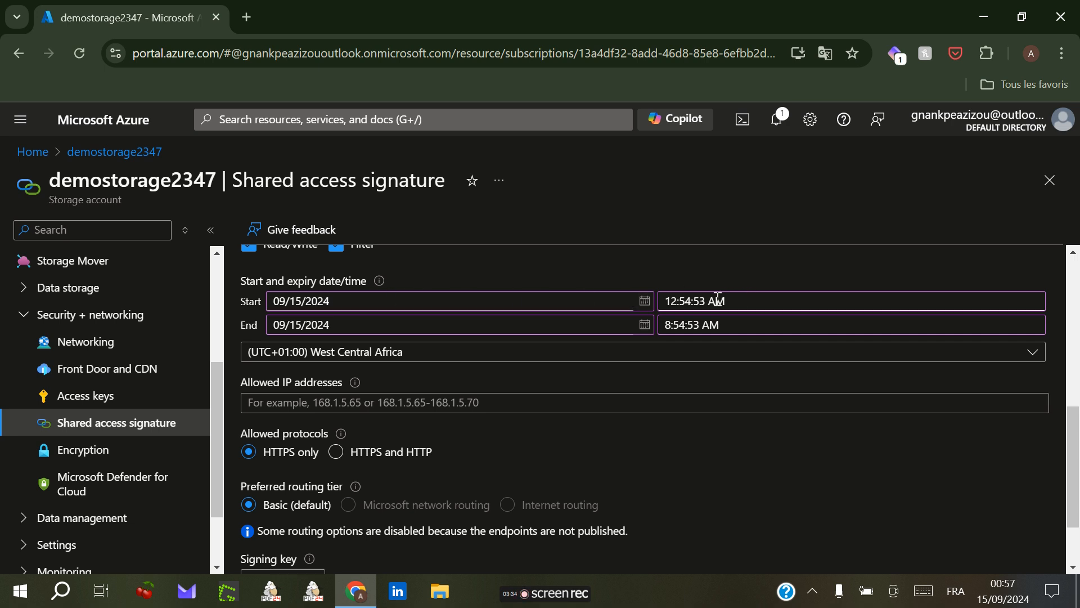
click(648, 331)
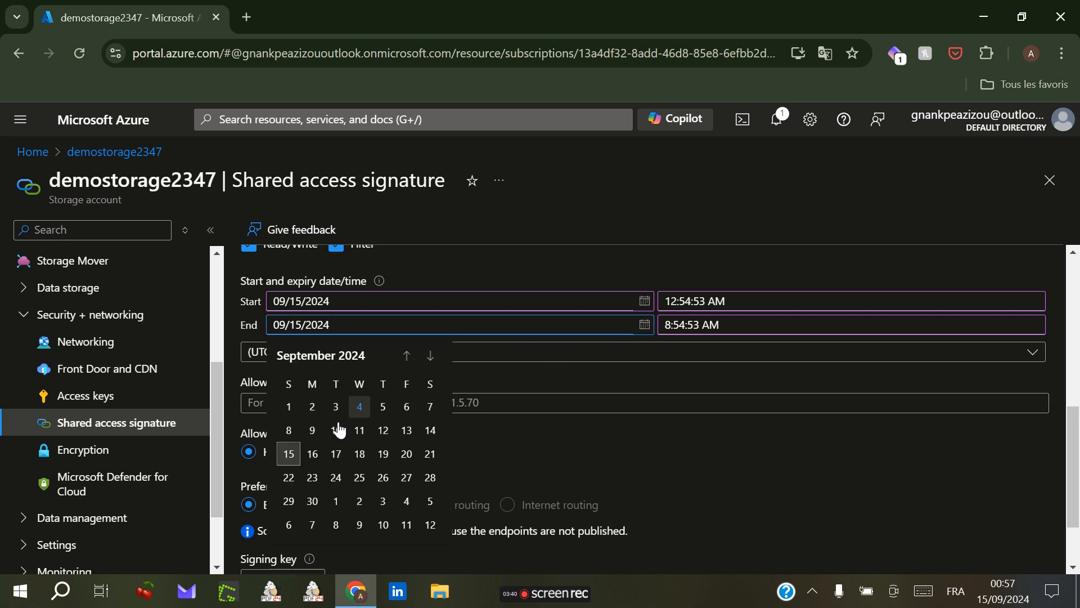
click(311, 453)
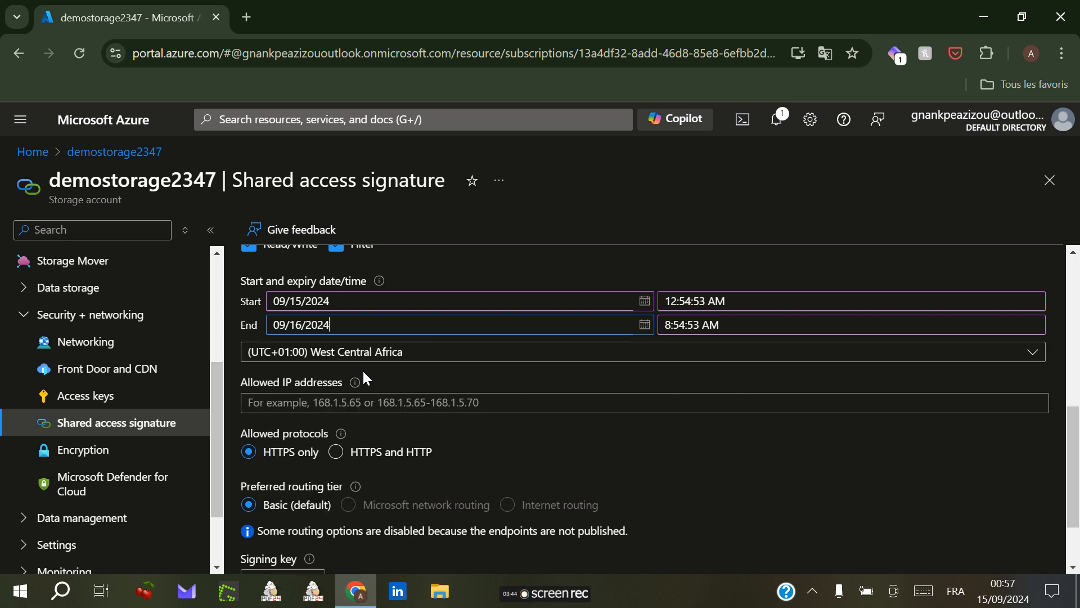
click(494, 353)
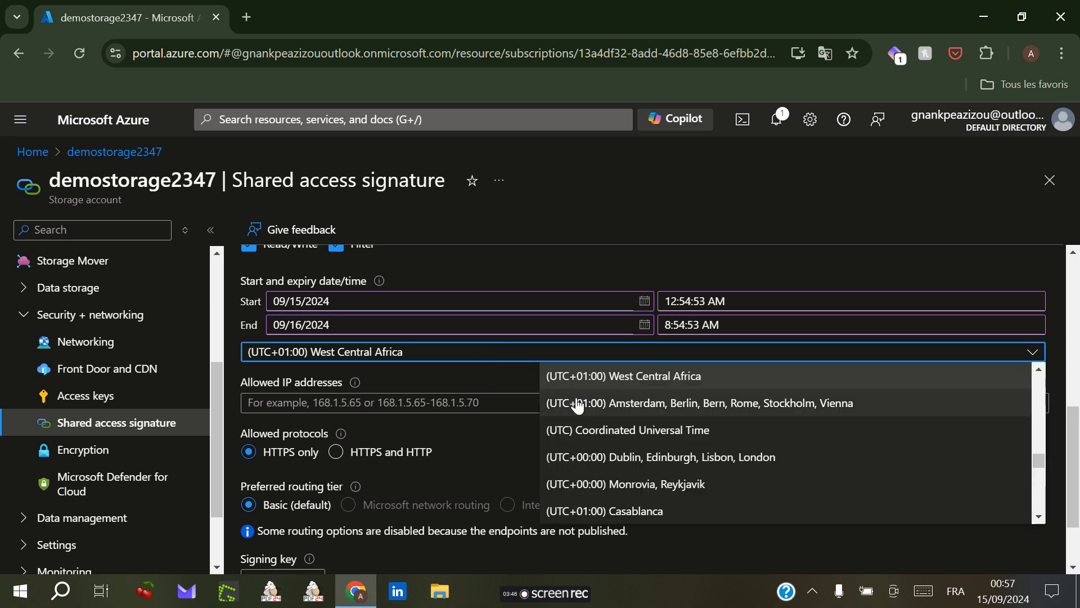
click(661, 405)
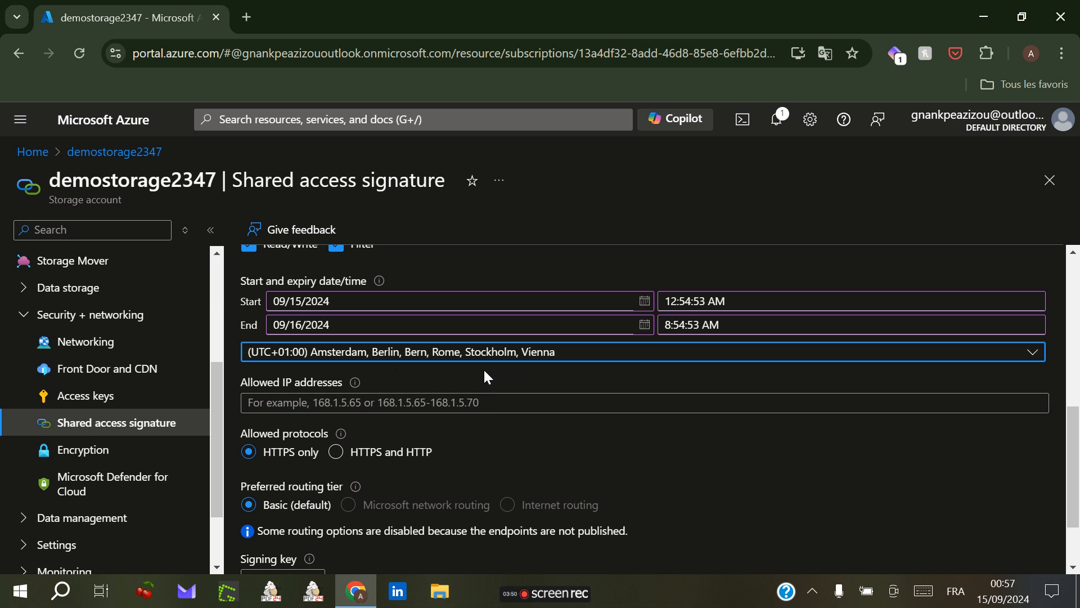
Generate the SAS and connection string with key1 as the signing key and no allowed IP addresses specified
scroll(1057, 416, down, 1)
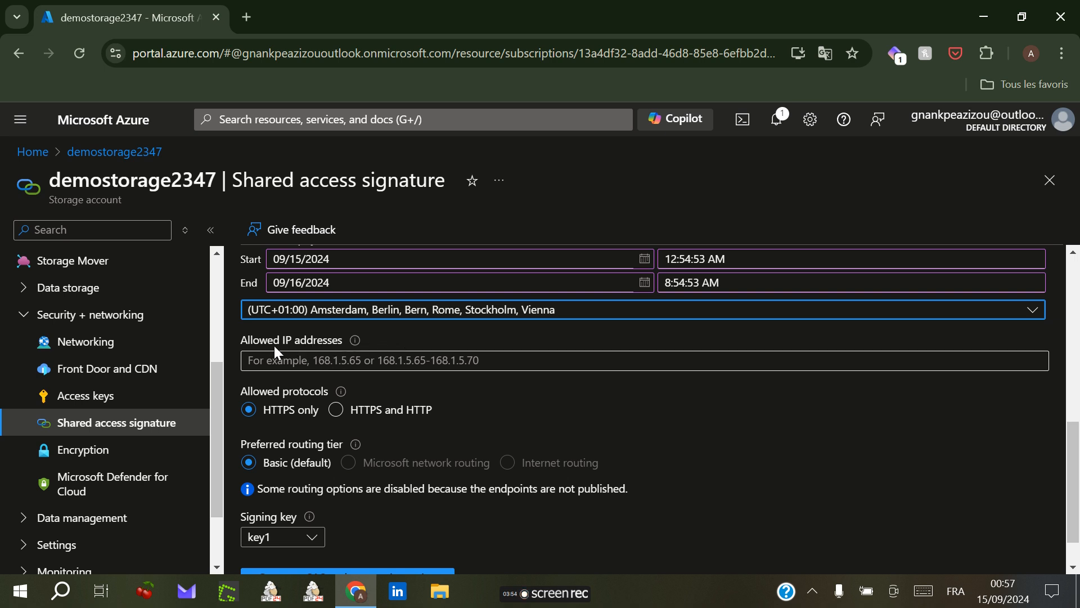
mouse_move(355, 341)
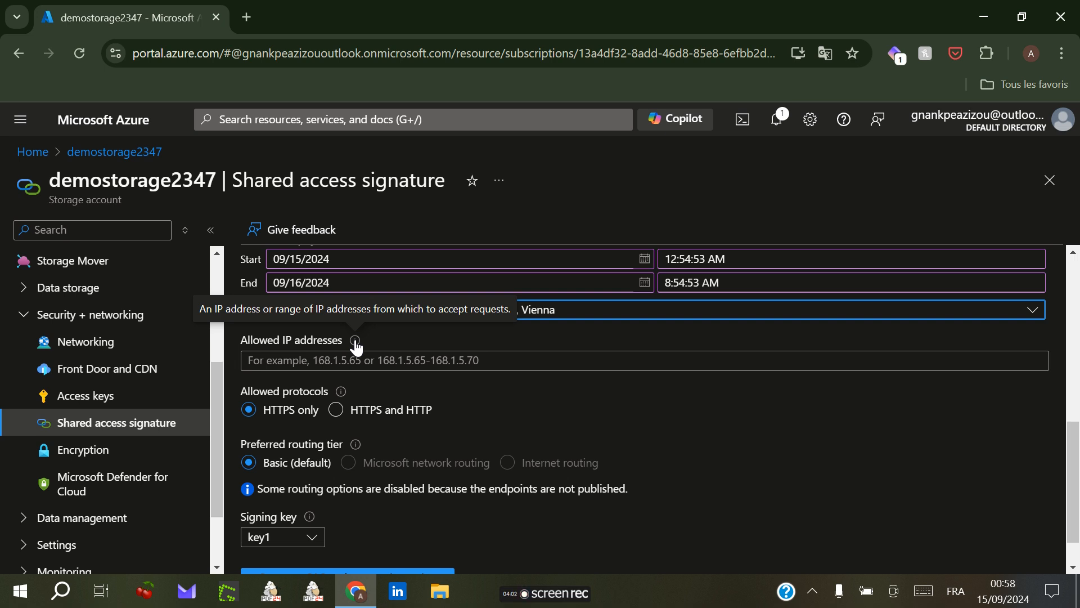
click(381, 359)
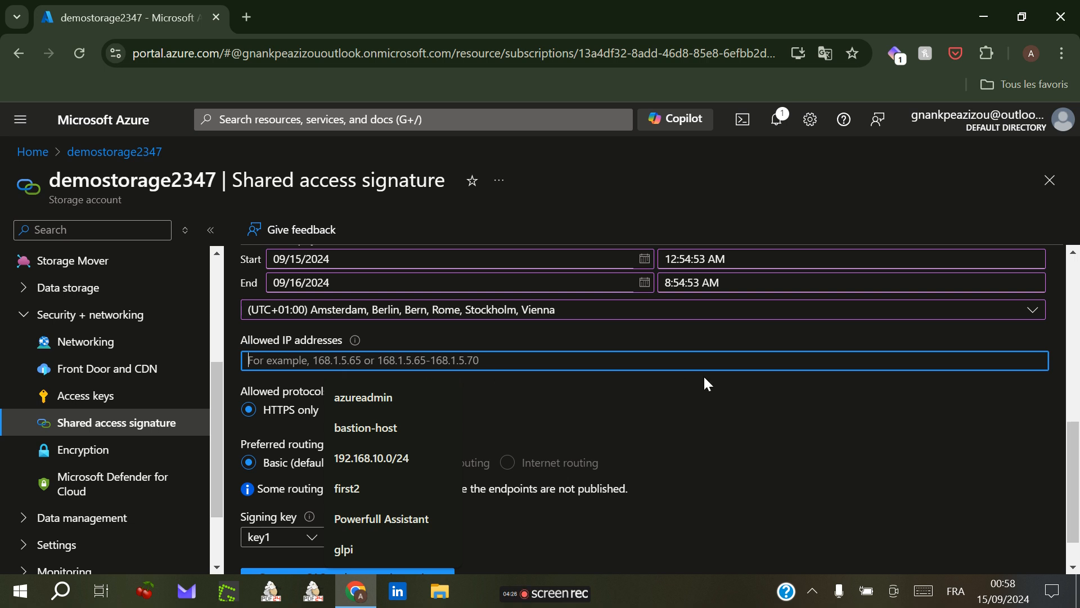
drag(1071, 438, 1069, 490)
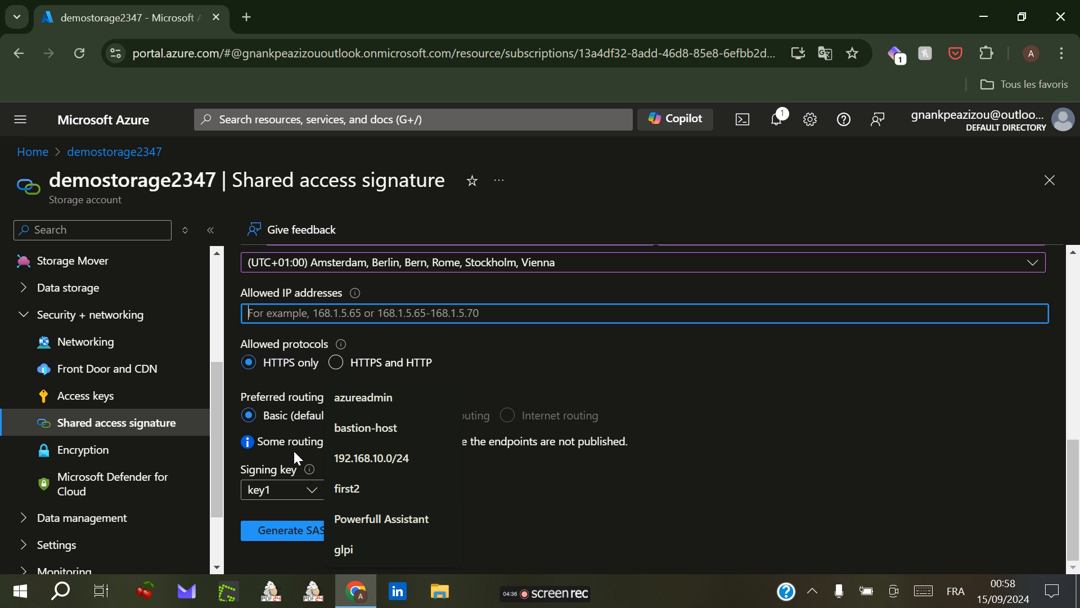
click(548, 497)
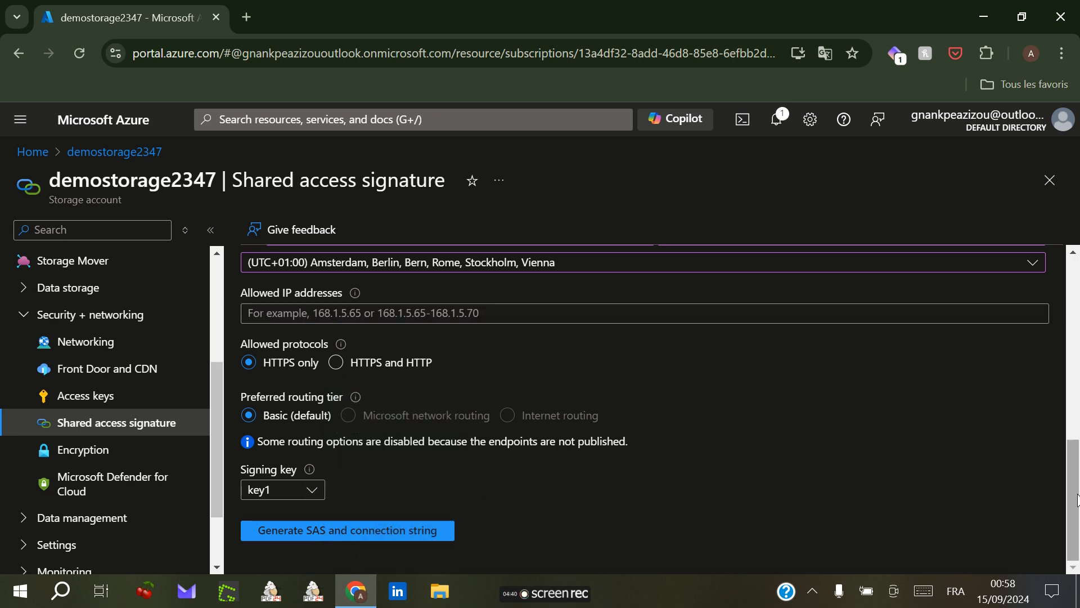
click(310, 490)
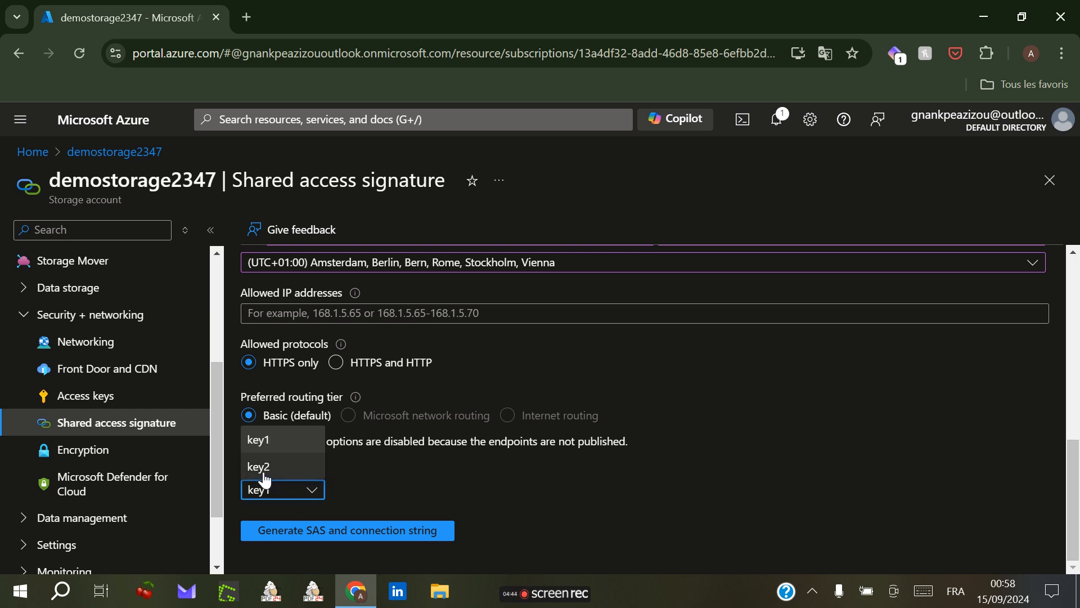
click(307, 443)
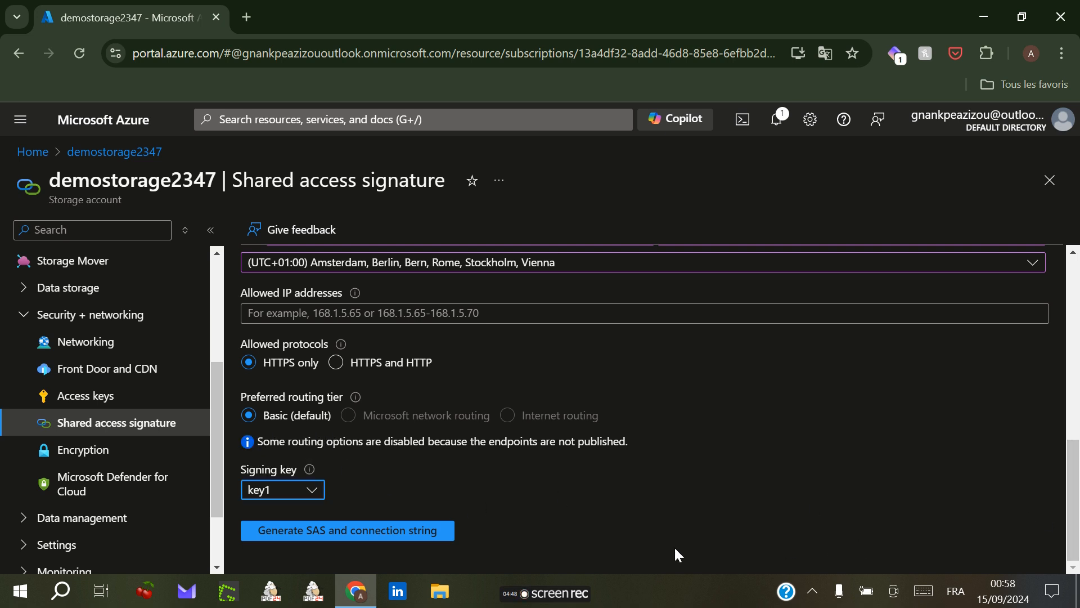
click(332, 540)
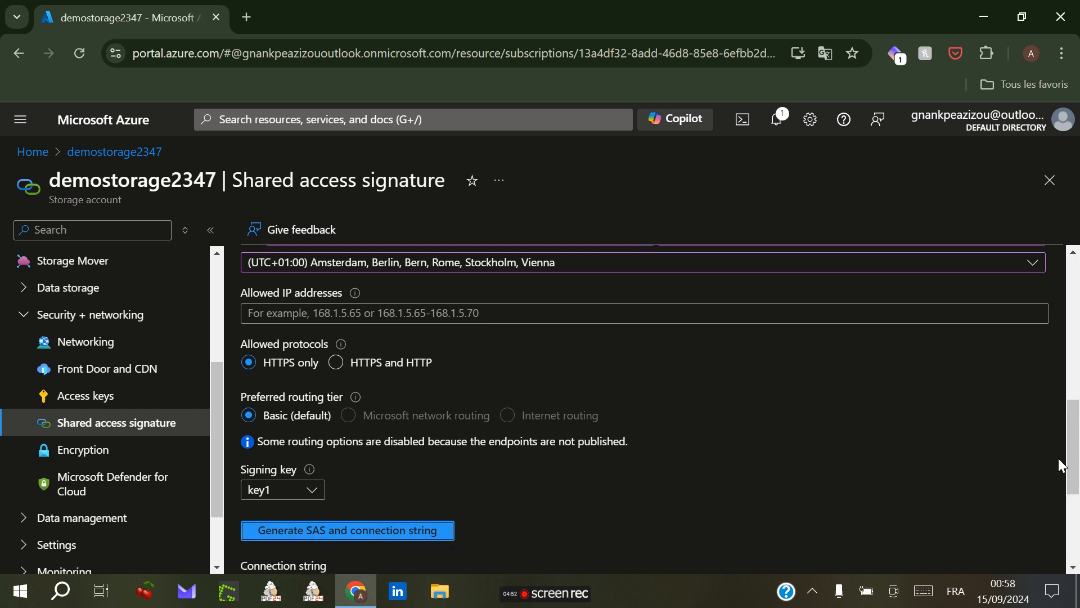
drag(1074, 461, 1073, 527)
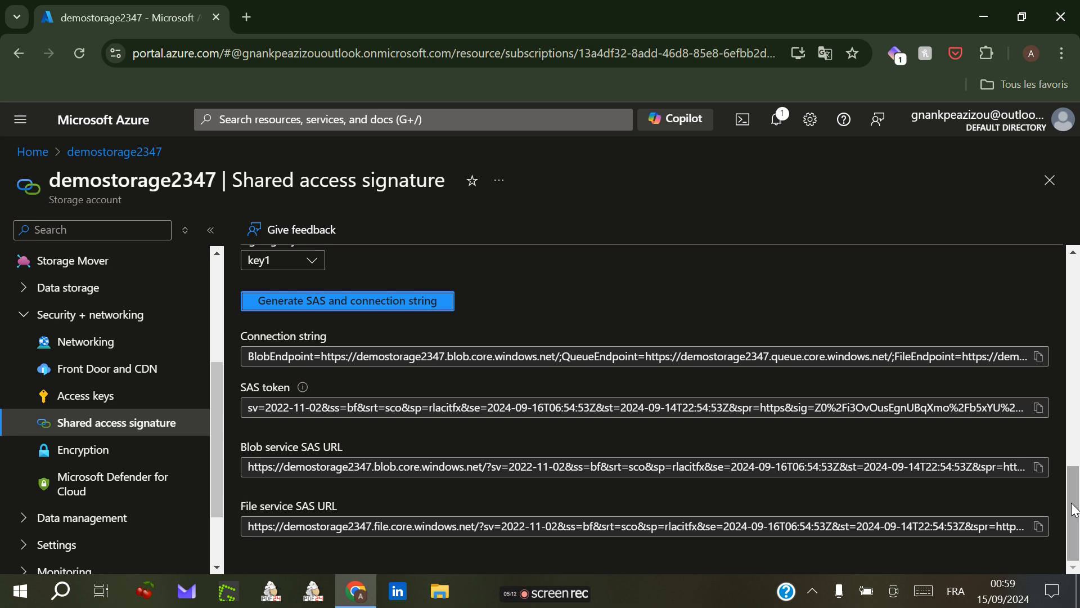
Review the shared access signature settings from the allowed services down to the generated token and service URLs
drag(1073, 510, 1077, 299)
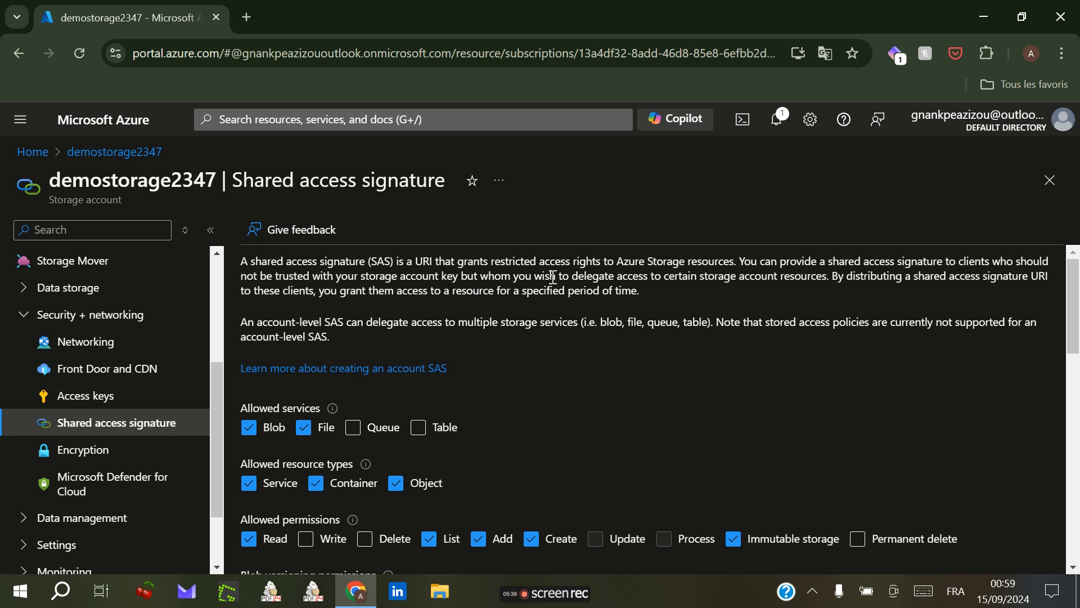
drag(1073, 321, 1077, 546)
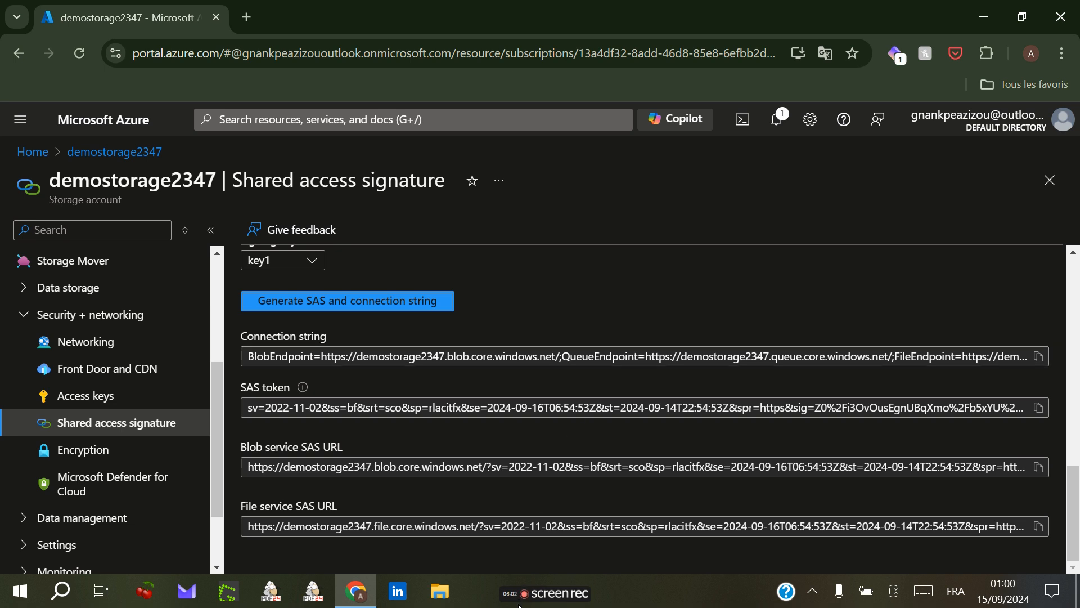
mouse_move(521, 603)
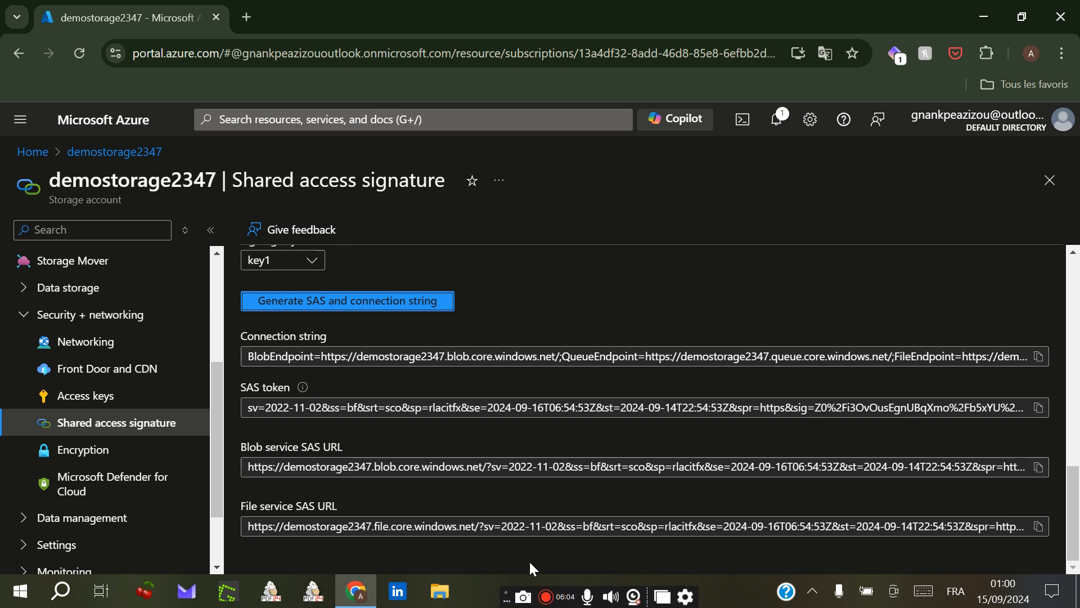